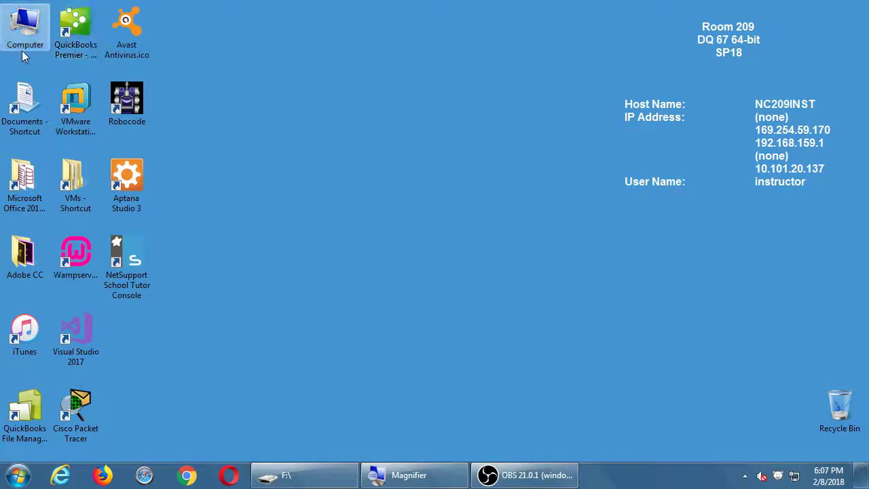
Open the instructor's MAD I folder on the classroom data (Z:) network drive and select TEMPLATE.html
{"action": "double_click", "coordinate": [19, 25]}
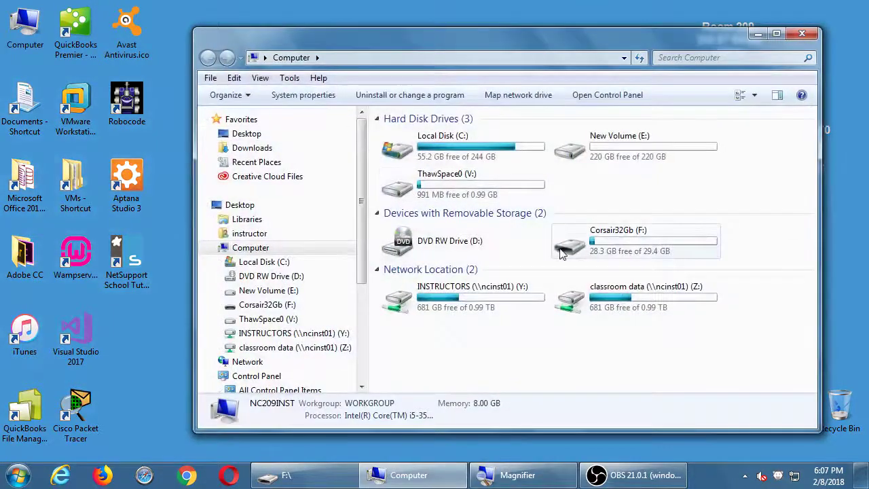
{"action": "left_click", "coordinate": [591, 308]}
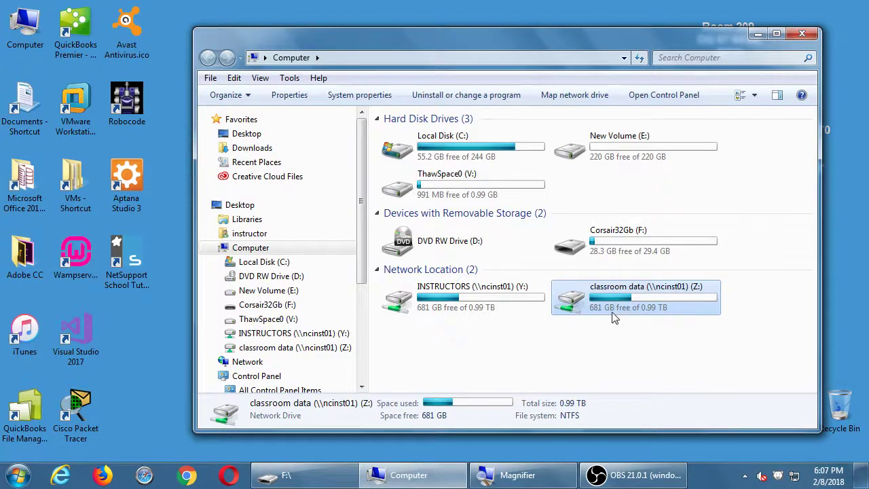
{"action": "mouse_move", "coordinate": [618, 302]}
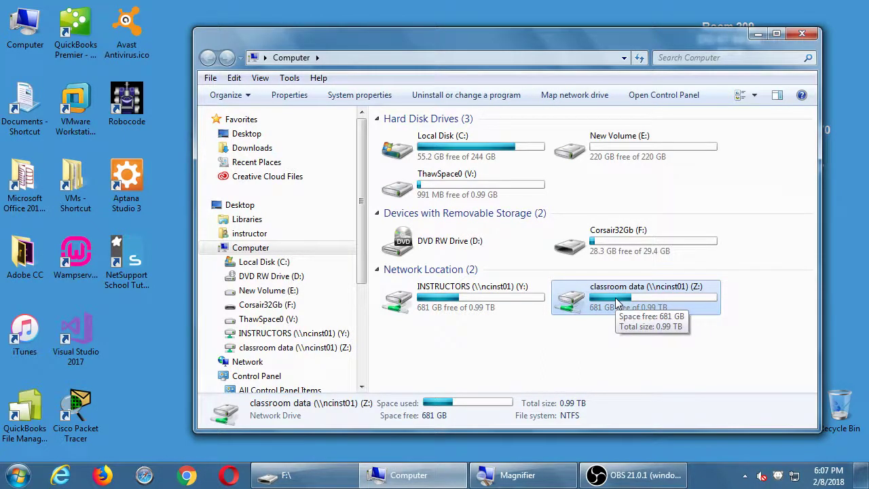
{"action": "double_click", "coordinate": [618, 303]}
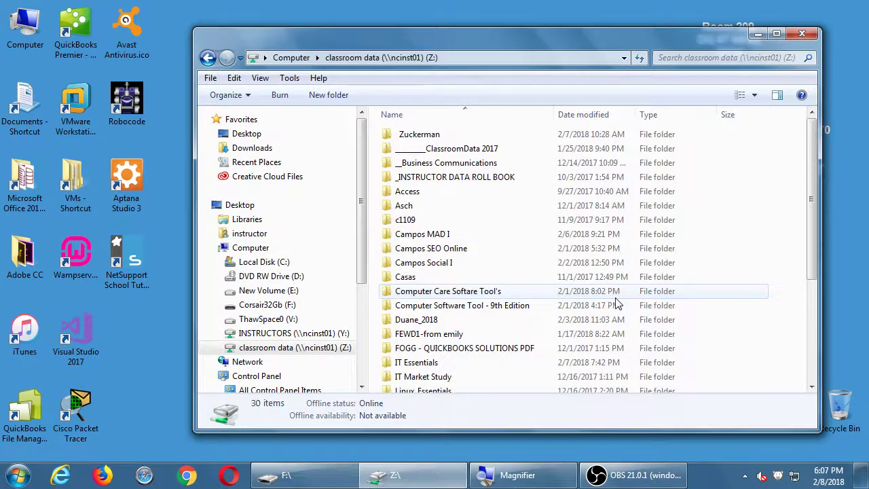
{"action": "double_click", "coordinate": [458, 236]}
{"action": "left_click", "coordinate": [418, 208]}
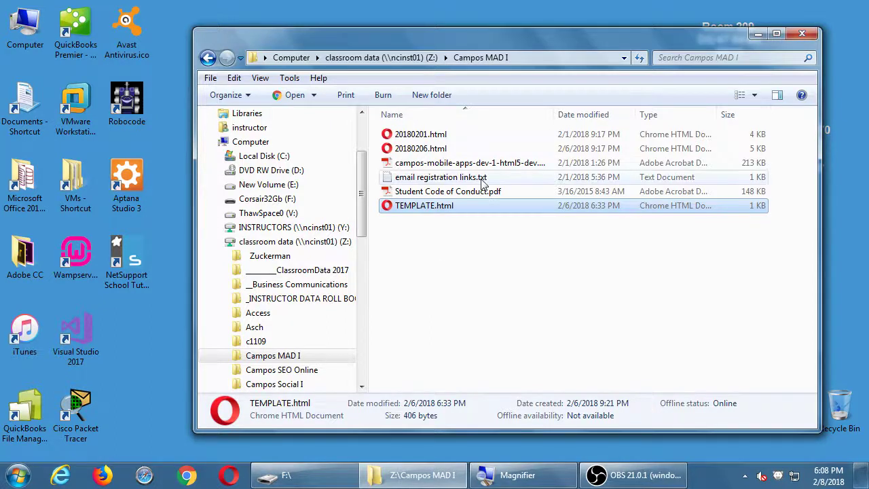
Switch to the Corsair32Gb (F:) drive window and open the 2018-02 2MAD I 9235B folder
{"action": "left_click", "coordinate": [279, 475]}
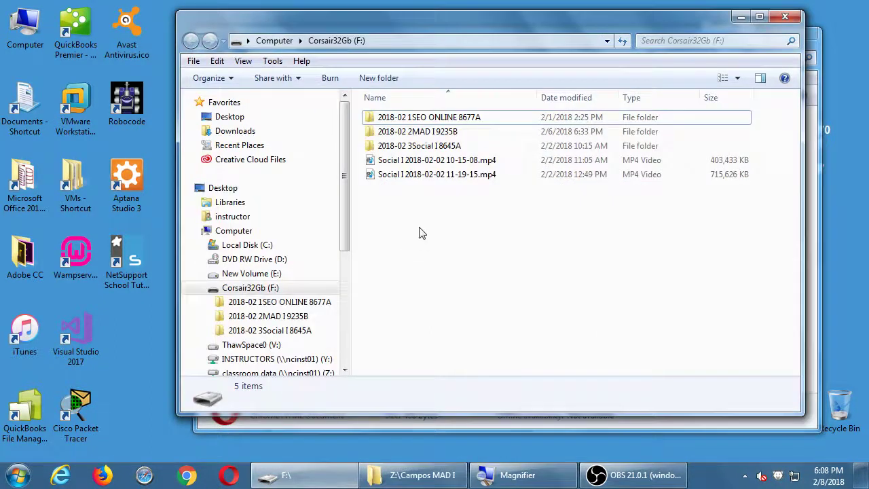
{"action": "left_click", "coordinate": [448, 132]}
{"action": "double_click", "coordinate": [448, 133]}
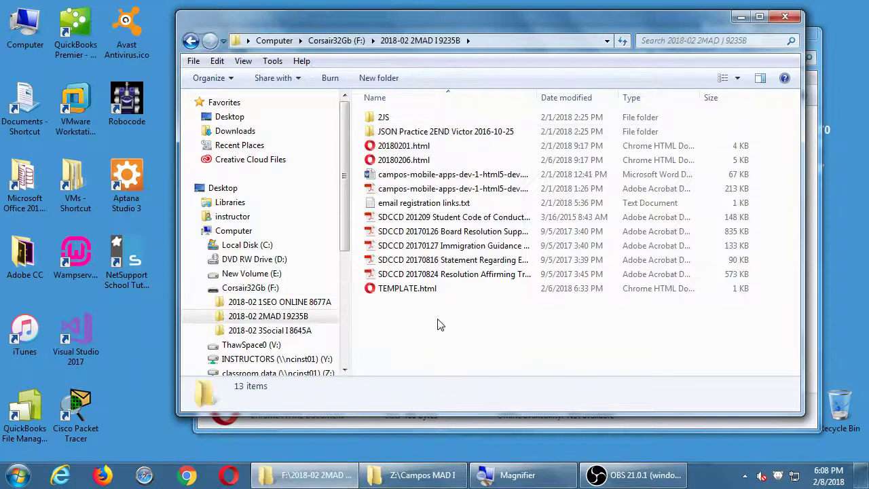
Duplicate TEMPLATE.html in the same folder and rename the copy to 20180208.html
{"action": "left_click_drag", "start_coordinate": [421, 293], "coordinate": [456, 335]}
{"action": "left_click", "coordinate": [468, 343]}
{"action": "key", "text": "F2"}
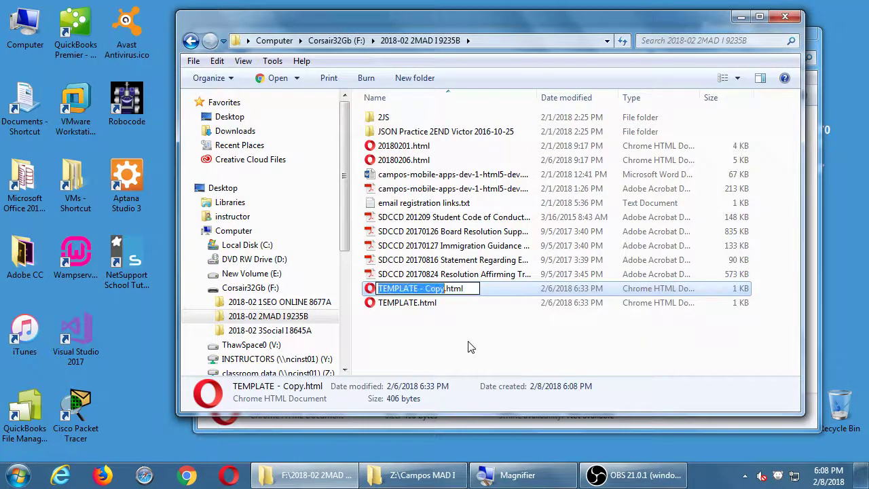
{"action": "type", "text": "20180"}
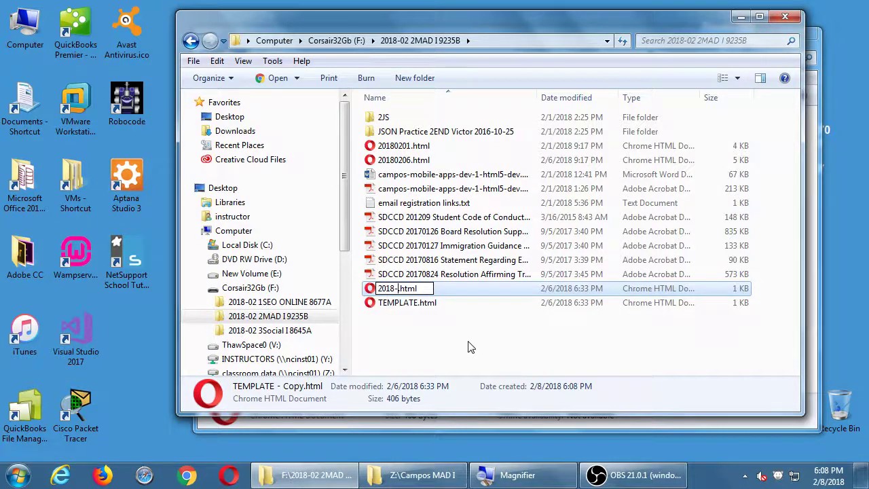
{"action": "type", "text": "208"}
{"action": "key", "text": "Return"}
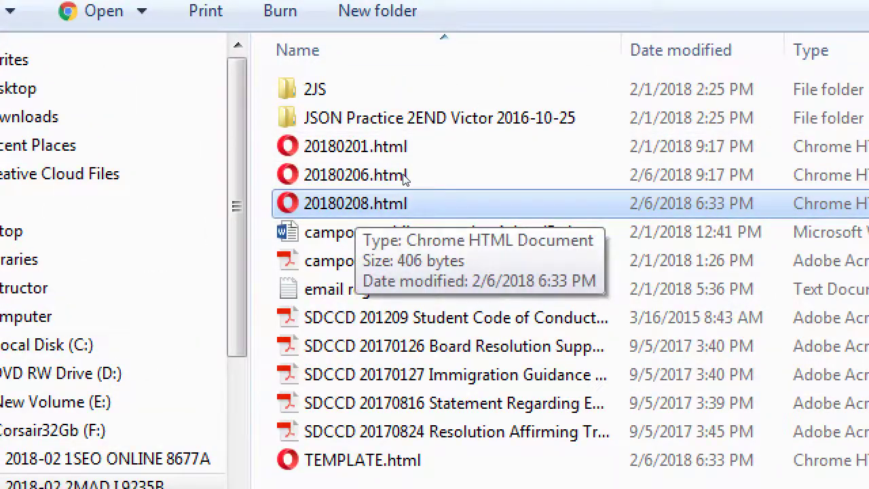
Open 20180208.html for editing in Notepad++
{"action": "key", "text": "shift+F10"}
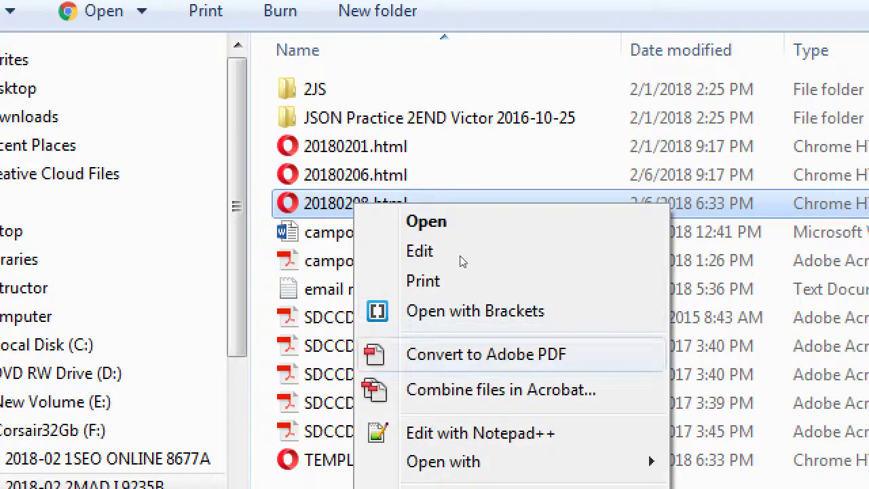
{"action": "key", "text": "Down"}
{"action": "key", "text": "Down"}
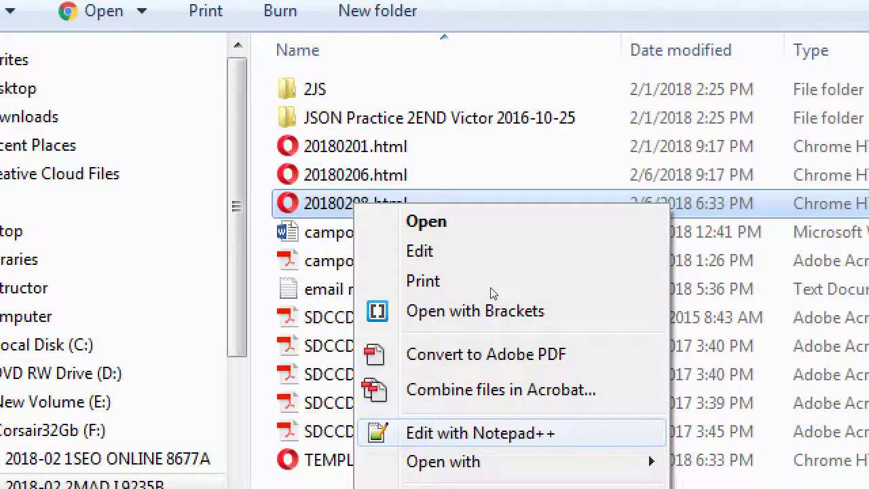
{"action": "key", "text": "Return"}
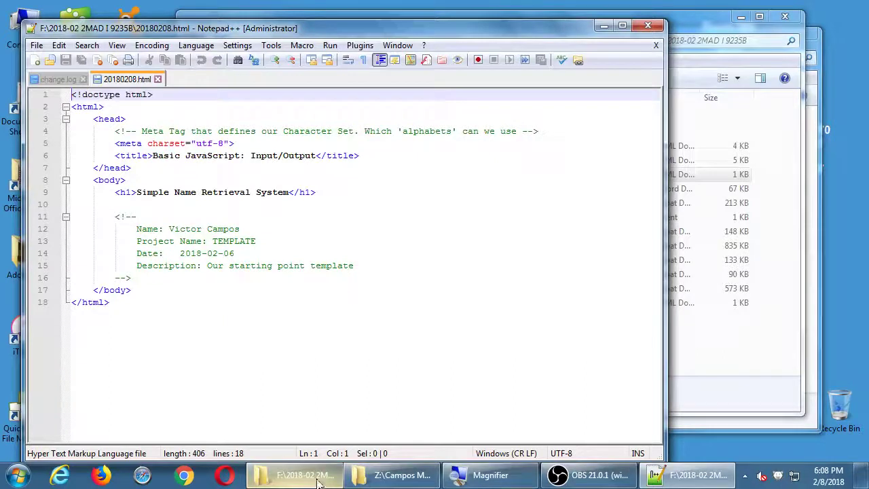
{"action": "left_click", "coordinate": [380, 476]}
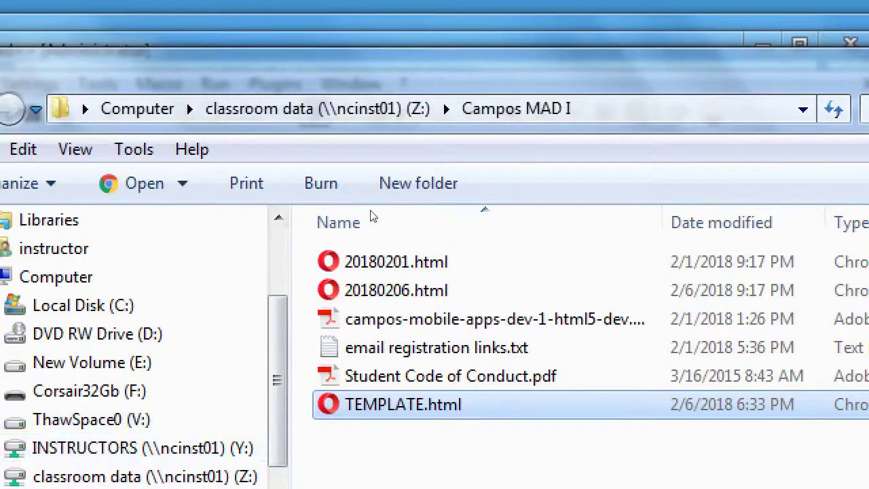
{"action": "right_click", "coordinate": [363, 405]}
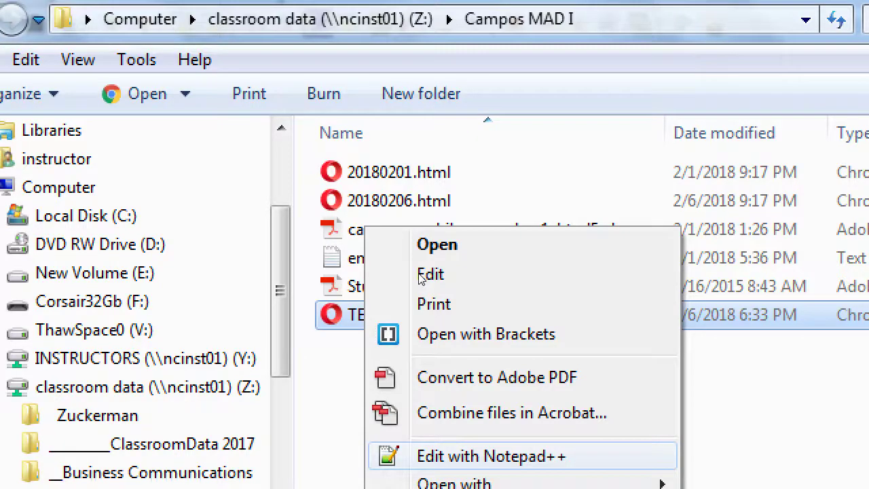
{"action": "key", "text": "Escape"}
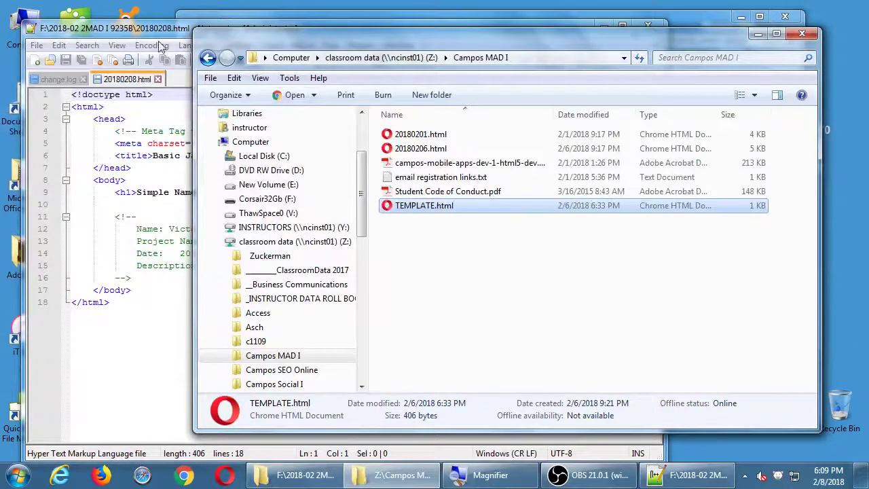
Switch to Notepad++ and replace "JavaScript: Input/Output" in the page title with "jQuery Mobile", keeping the word "Basic"
{"action": "double_click", "coordinate": [153, 30]}
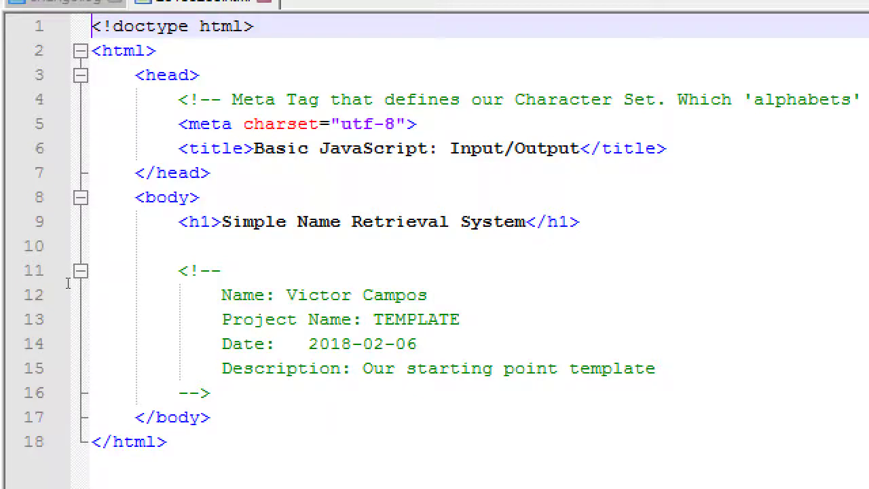
{"action": "key", "text": "Down"}
{"action": "key", "text": "Down"}
{"action": "key", "text": "Down"}
{"action": "key", "text": "Down"}
{"action": "key", "text": "Down"}
{"action": "key", "text": "Home"}
{"action": "key", "text": "Right"}
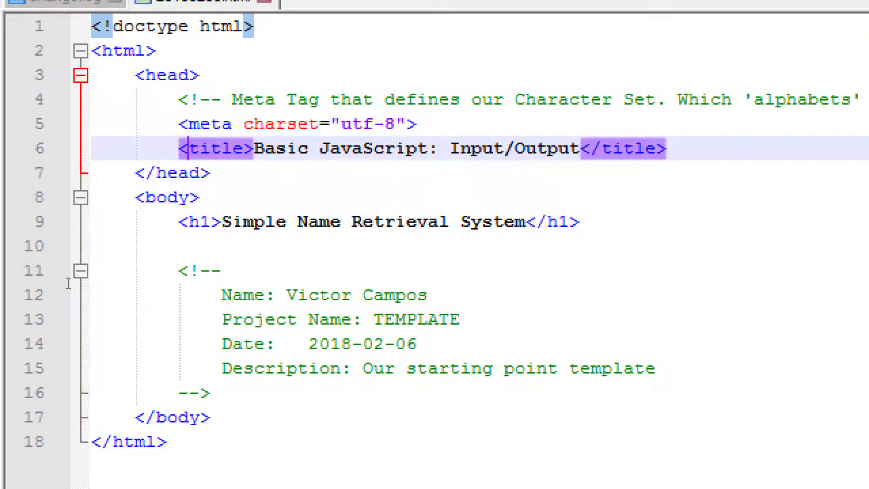
{"action": "key", "text": "Right"}
{"action": "key", "text": "Right"}
{"action": "key", "text": "Right"}
{"action": "key", "text": "Right"}
{"action": "key", "text": "Right"}
{"action": "key", "text": "Right"}
{"action": "key", "text": "Right"}
{"action": "key", "text": "Right"}
{"action": "key", "text": "Right"}
{"action": "key", "text": "Right"}
{"action": "key", "text": "Right"}
{"action": "key", "text": "Right"}
{"action": "key", "text": "ctrl+shift+Right"}
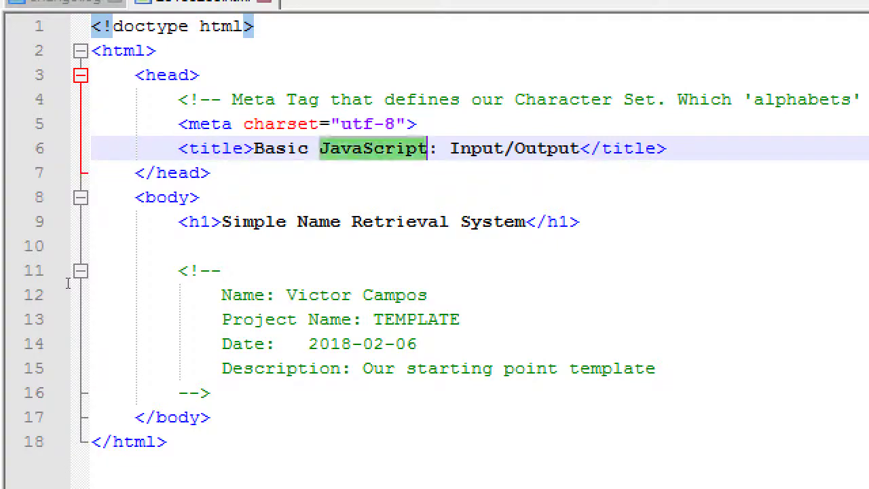
{"action": "key", "text": "ctrl+shift+Right"}
{"action": "key", "text": "ctrl+shift+Right"}
{"action": "key", "text": "ctrl+shift+Right"}
{"action": "key", "text": "ctrl+shift+Right"}
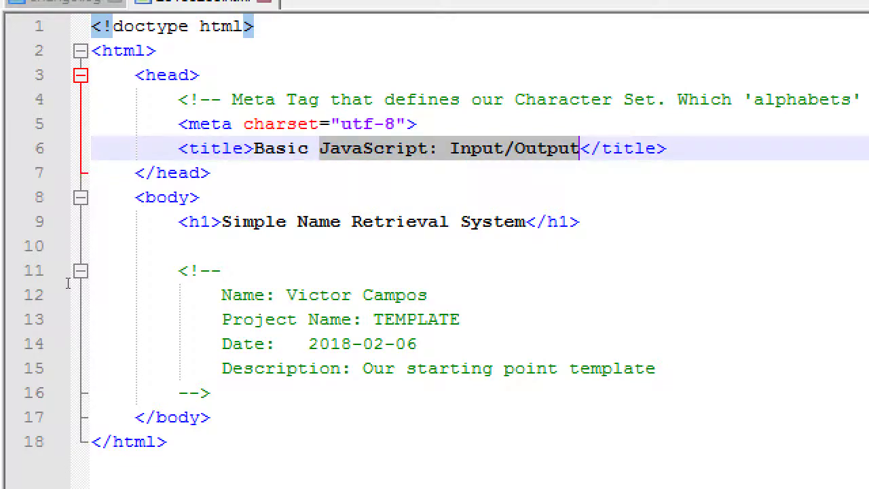
{"action": "type", "text": "jQuery M"}
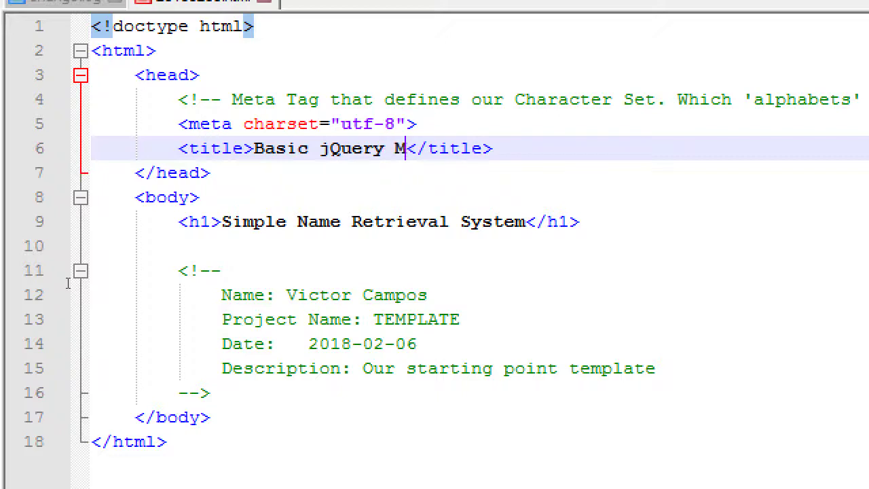
{"action": "type", "text": "obile"}
Replace the text of the h1 heading in the body with "jQuery Mobile"
{"action": "key", "text": "Down"}
{"action": "key", "text": "Down"}
{"action": "key", "text": "Down"}
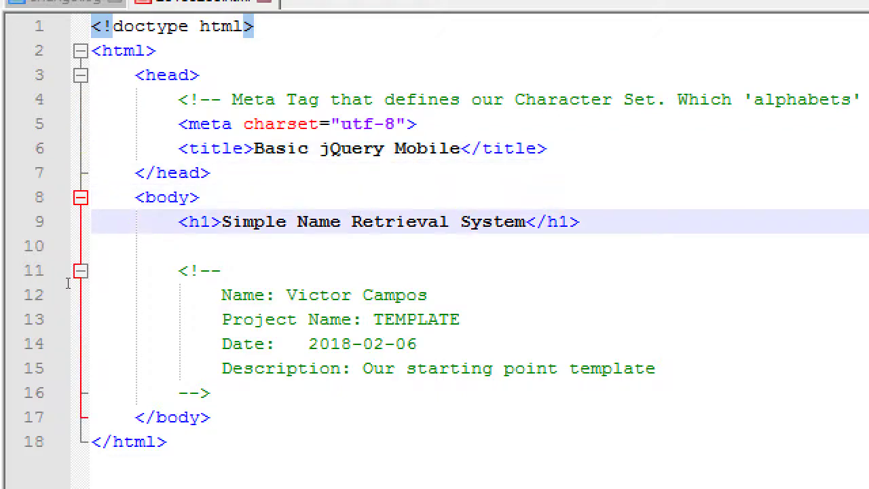
{"action": "key", "text": "Right"}
{"action": "key", "text": "Right"}
{"action": "key", "text": "Right"}
{"action": "key", "text": "Right"}
{"action": "key", "text": "ctrl+shift+Left"}
{"action": "key", "text": "ctrl+shift+Left"}
{"action": "key", "text": "ctrl+shift+Left"}
{"action": "key", "text": "ctrl+shift+Left"}
{"action": "type", "text": "j"}
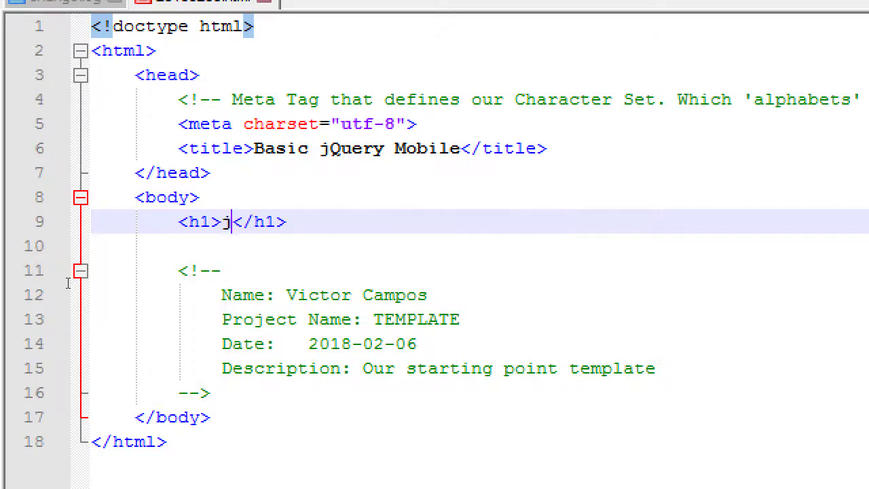
{"action": "type", "text": "Query Mobile"}
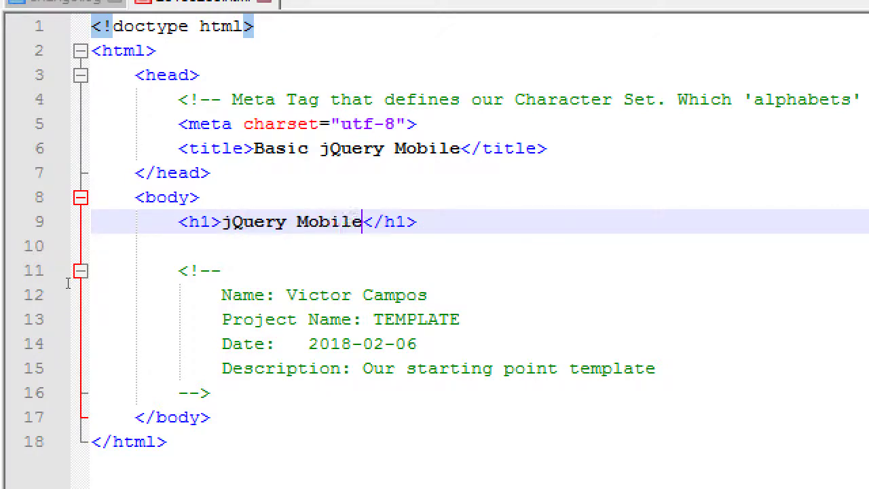